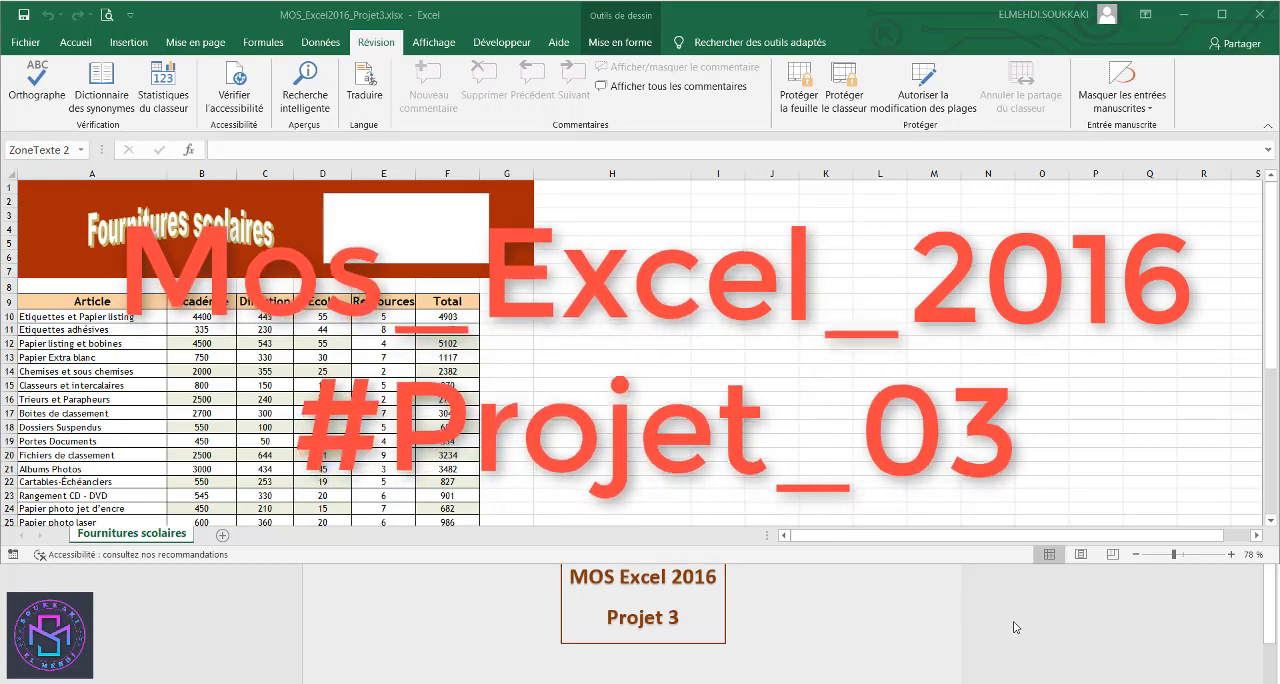
- Set custom top and bottom page margins of 3,25 cm for the worksheet
{"action": "scroll", "coordinate": [1015, 627], "scroll_direction": "down", "scroll_amount": 5}
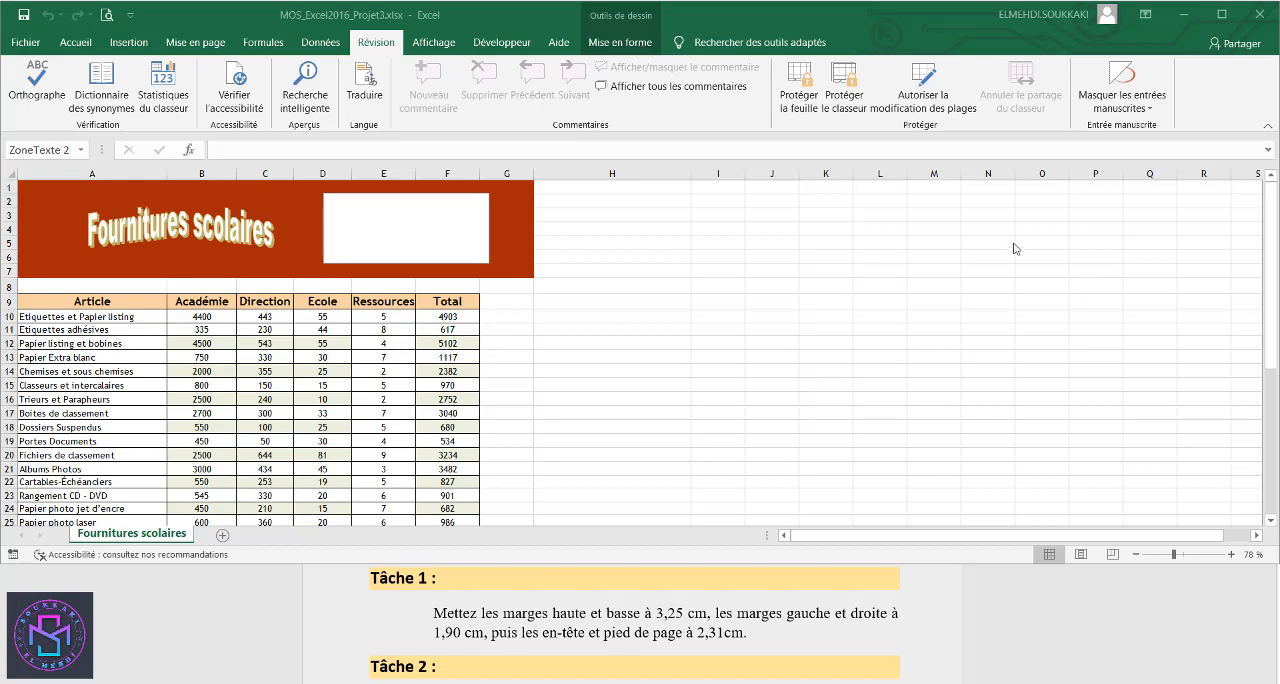
{"action": "left_click", "coordinate": [193, 52]}
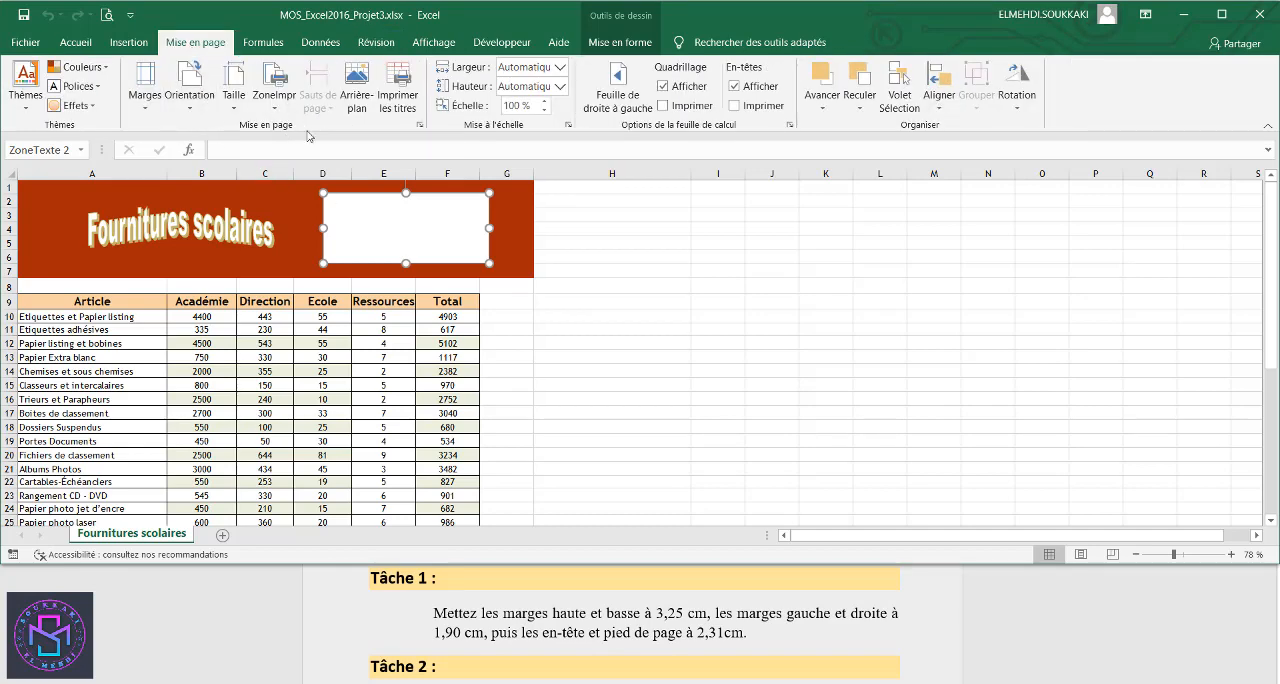
{"action": "left_click", "coordinate": [144, 112]}
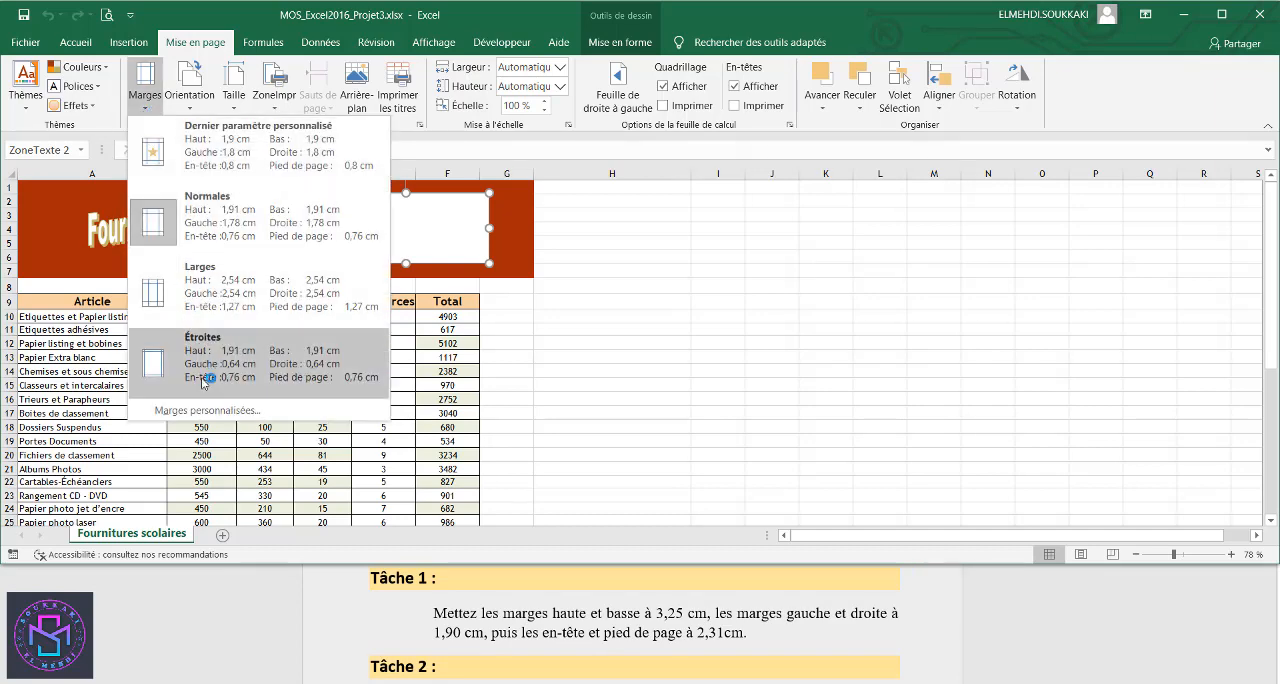
{"action": "left_click", "coordinate": [207, 410]}
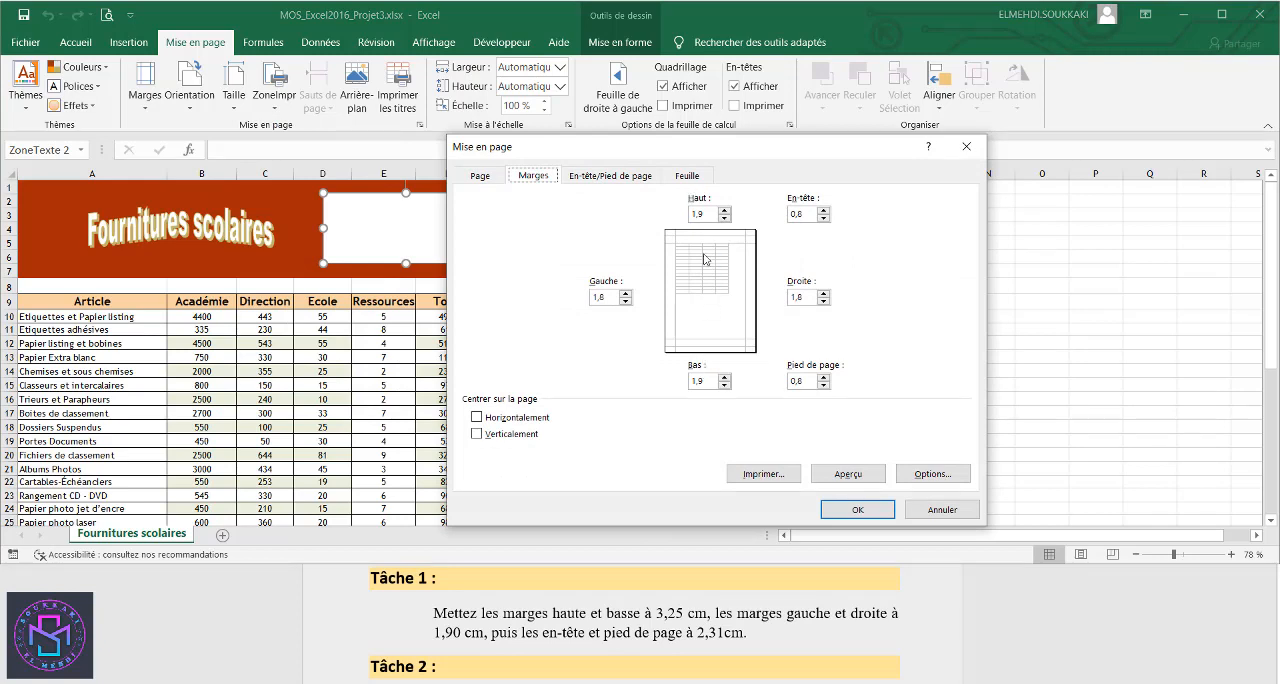
{"action": "double_click", "coordinate": [686, 213]}
{"action": "type", "text": "3,25"}
{"action": "left_click_drag", "start_coordinate": [706, 382], "coordinate": [690, 383]}
{"action": "type", "text": "3"}
- Set the right and left page margins to 1,9 cm
{"action": "left_click_drag", "start_coordinate": [808, 297], "coordinate": [790, 297]}
{"action": "key", "text": "BackSpace"}
{"action": "type", "text": "1,9"}
{"action": "left_click_drag", "start_coordinate": [608, 298], "coordinate": [594, 299]}
{"action": "type", "text": "1,9"}
- Set the header and footer margins to 2,31 cm and apply the page setup
{"action": "double_click", "coordinate": [807, 215]}
{"action": "type", "text": "2,31"}
{"action": "double_click", "coordinate": [798, 381]}
{"action": "type", "text": "2,3"}
{"action": "left_click", "coordinate": [850, 511]}
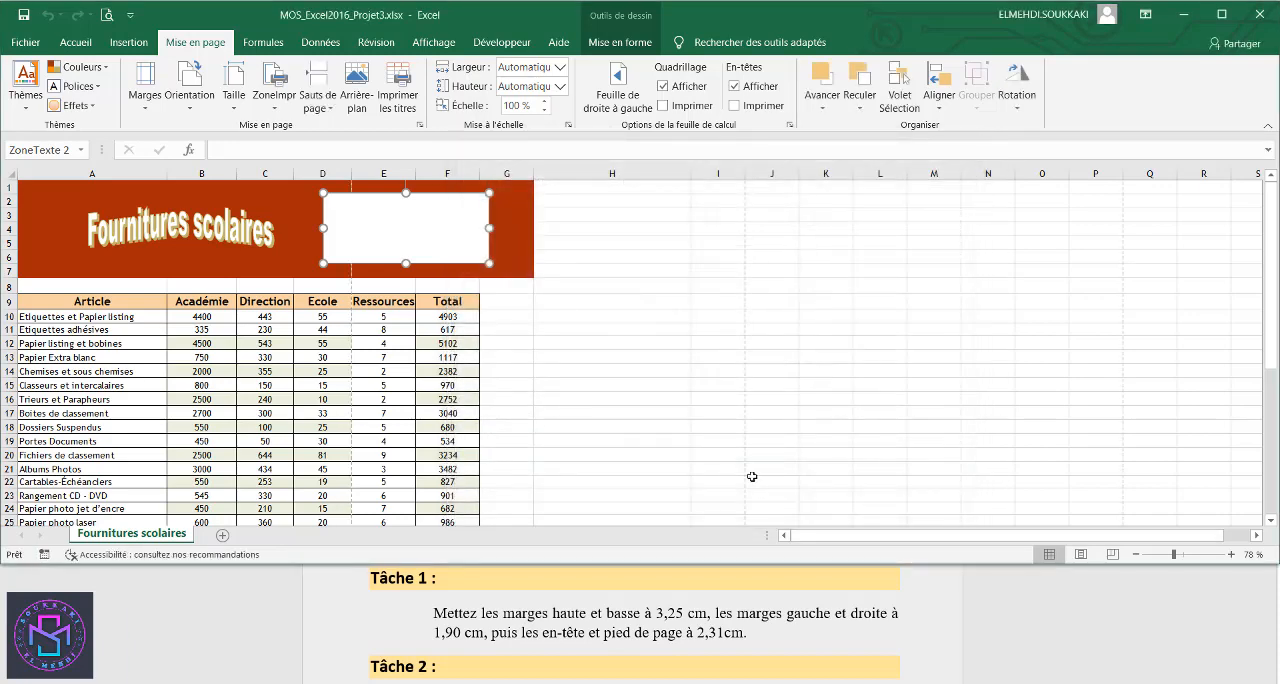
- Hide rows 29 and 30 of the supplies table
{"action": "left_click", "coordinate": [1017, 606]}
{"action": "left_click", "coordinate": [934, 377]}
{"action": "scroll", "coordinate": [978, 627], "scroll_direction": "down", "scroll_amount": 3}
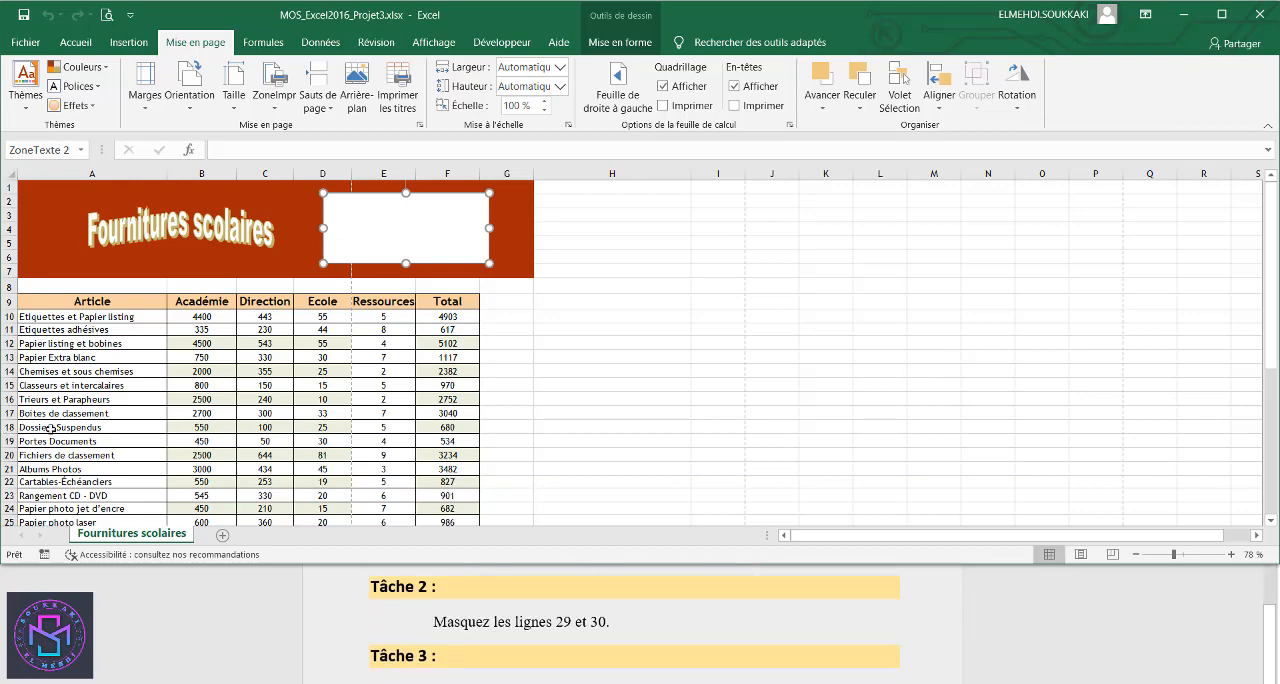
{"action": "scroll", "coordinate": [60, 428], "scroll_direction": "down", "scroll_amount": 2}
{"action": "scroll", "coordinate": [60, 428], "scroll_direction": "down", "scroll_amount": 1}
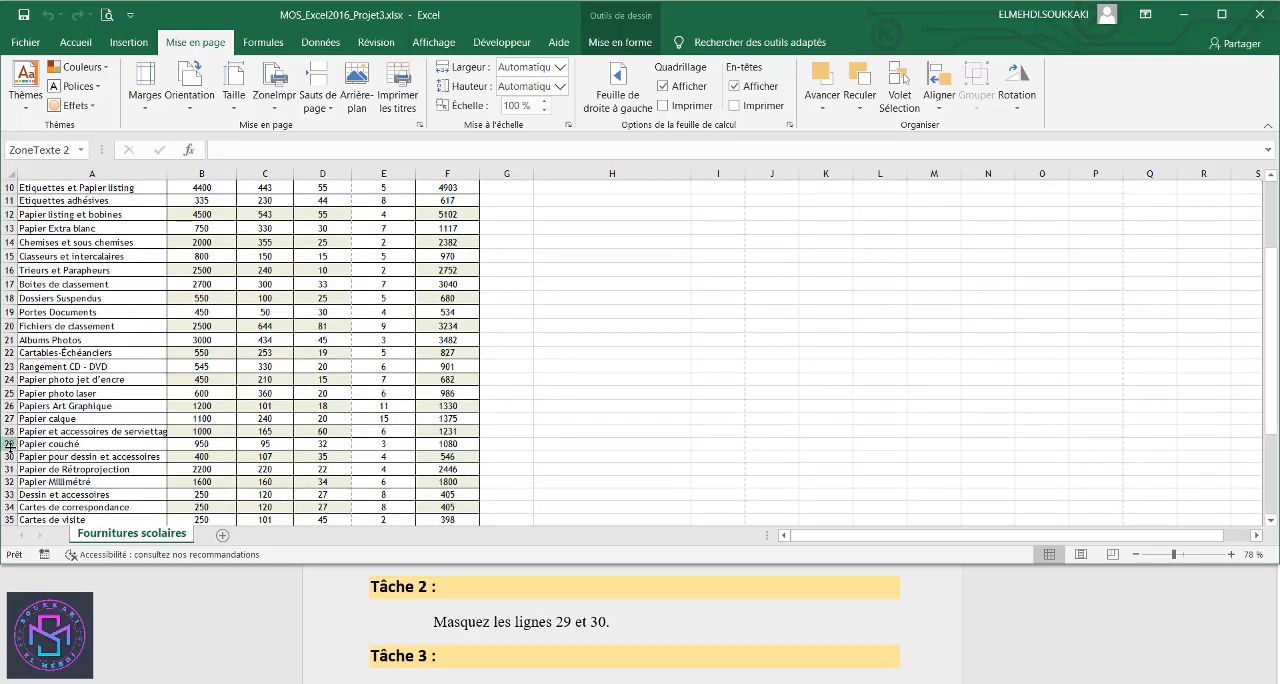
{"action": "left_click_drag", "start_coordinate": [9, 443], "coordinate": [9, 455]}
{"action": "right_click", "coordinate": [9, 455]}
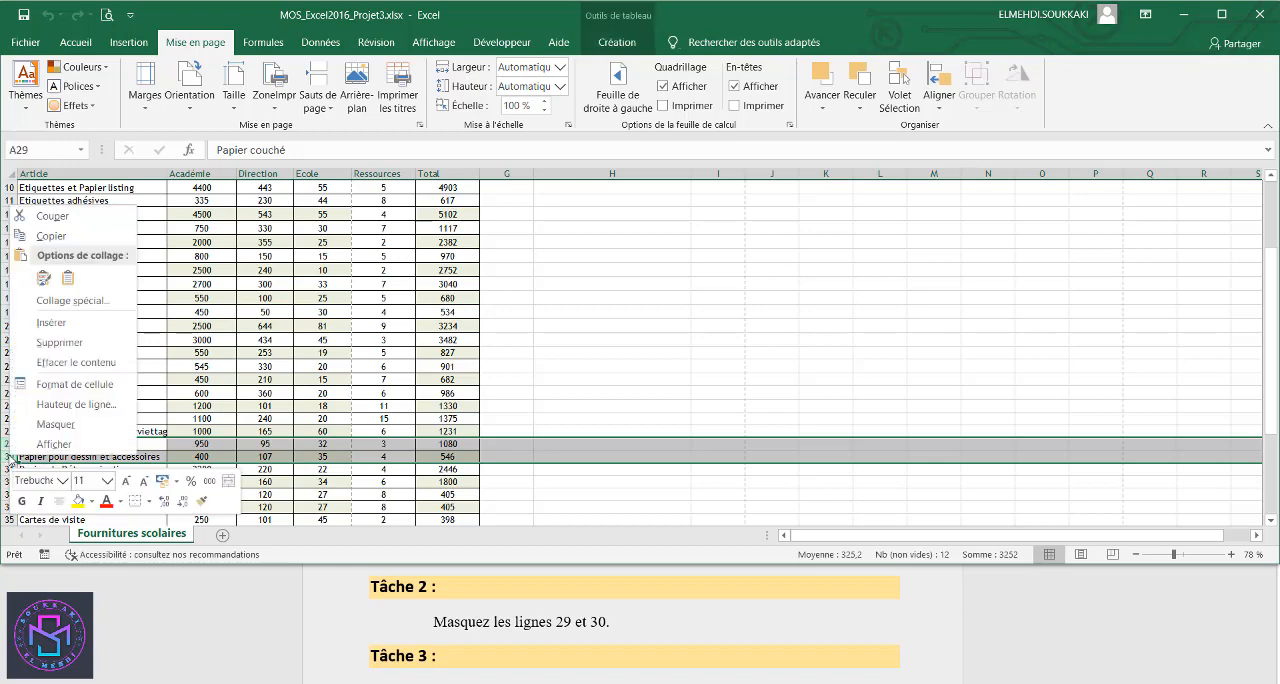
{"action": "left_click", "coordinate": [56, 424]}
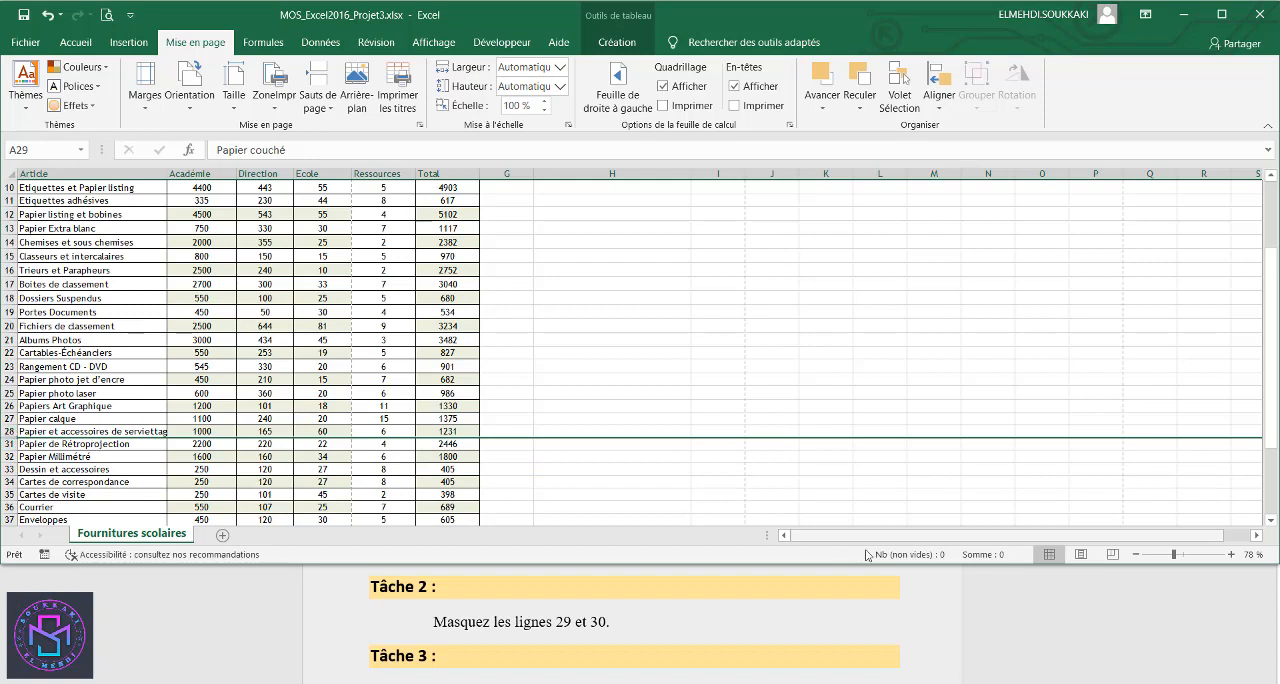
- Freeze the panes above row 10 so the WordArt title and header row 9 stay in view during vertical scrolling
{"action": "scroll", "coordinate": [988, 629], "scroll_direction": "down", "scroll_amount": 1}
{"action": "scroll", "coordinate": [988, 629], "scroll_direction": "down", "scroll_amount": 1}
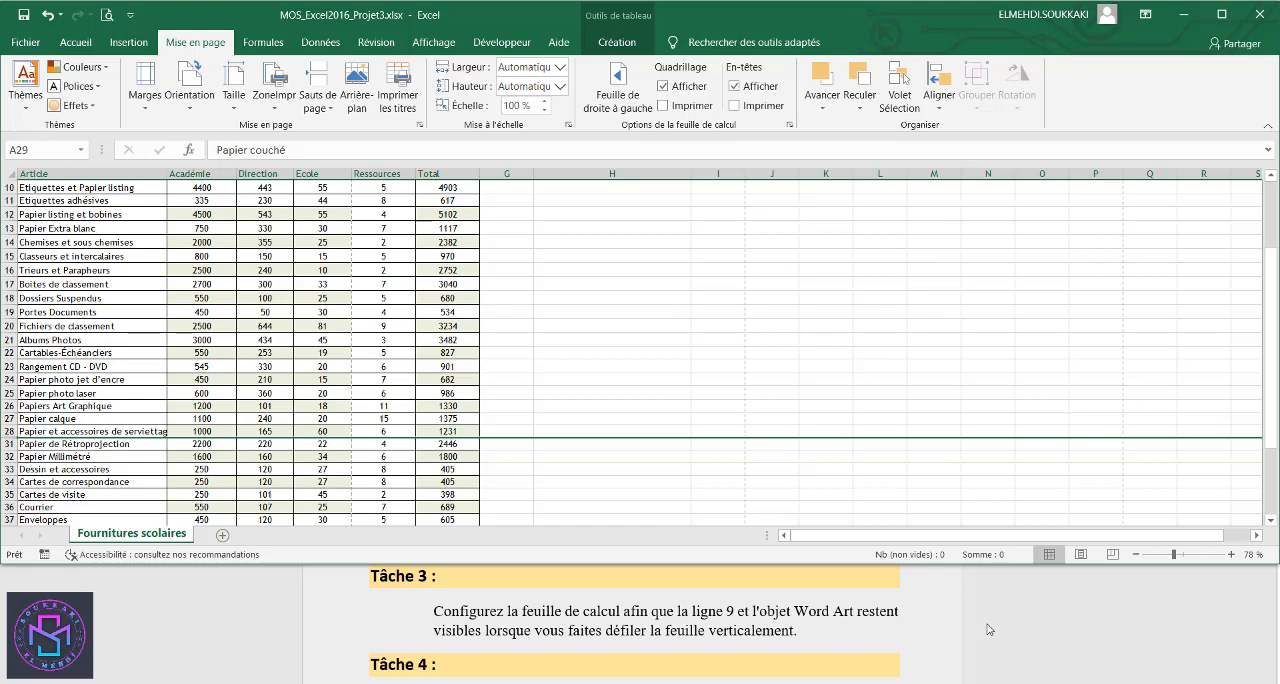
{"action": "scroll", "coordinate": [591, 467], "scroll_direction": "up", "scroll_amount": 3}
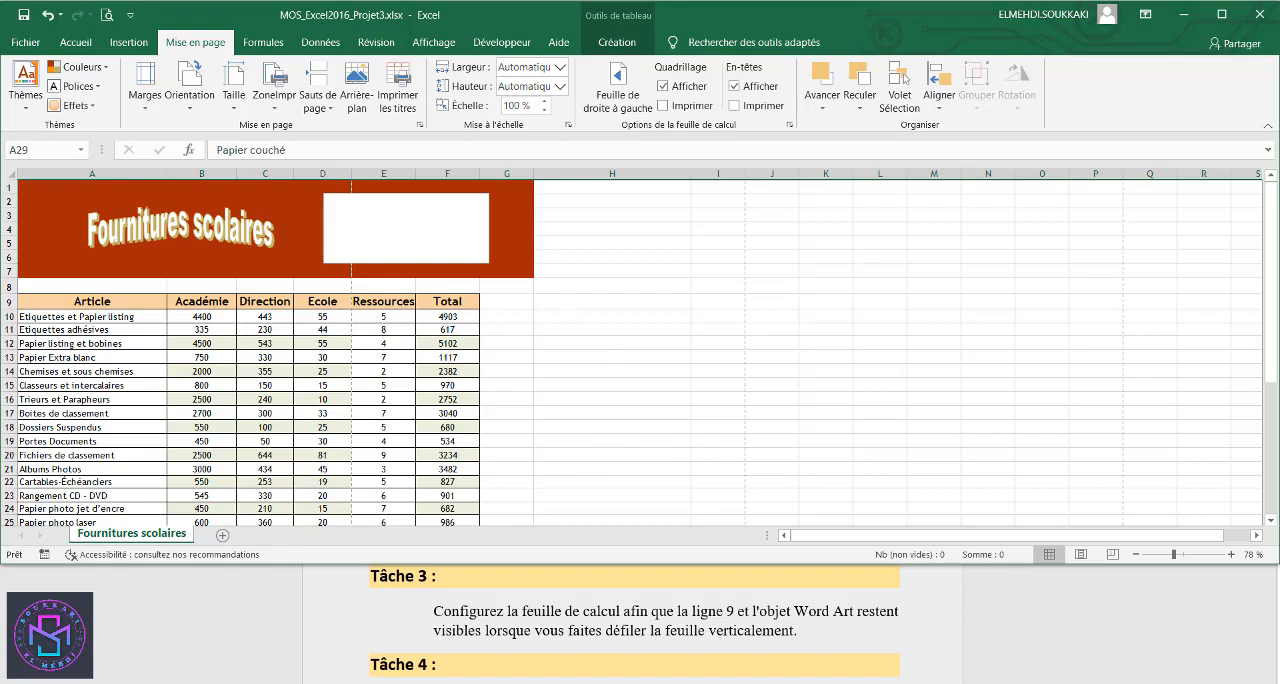
{"action": "mouse_move", "coordinate": [1272, 288]}
{"action": "left_mouse_down"}
{"action": "mouse_move", "coordinate": [1270, 375]}
{"action": "mouse_move", "coordinate": [1270, 282]}
{"action": "left_mouse_up"}
{"action": "mouse_move", "coordinate": [1273, 282]}
{"action": "left_mouse_down"}
{"action": "mouse_move", "coordinate": [1273, 365]}
{"action": "mouse_move", "coordinate": [1273, 262]}
{"action": "left_mouse_up"}
{"action": "mouse_move", "coordinate": [1273, 279]}
{"action": "left_mouse_down"}
{"action": "mouse_move", "coordinate": [1273, 291]}
{"action": "mouse_move", "coordinate": [1273, 272]}
{"action": "left_mouse_up"}
{"action": "left_click", "coordinate": [9, 316]}
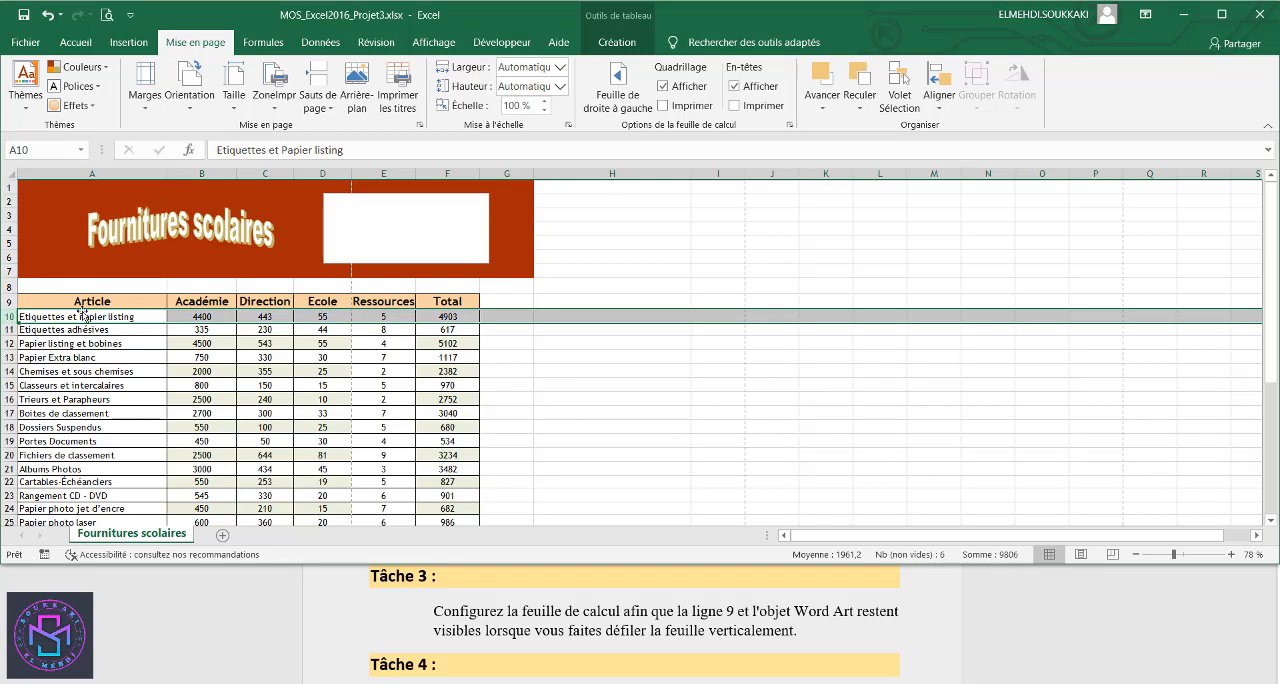
{"action": "left_click", "coordinate": [438, 41]}
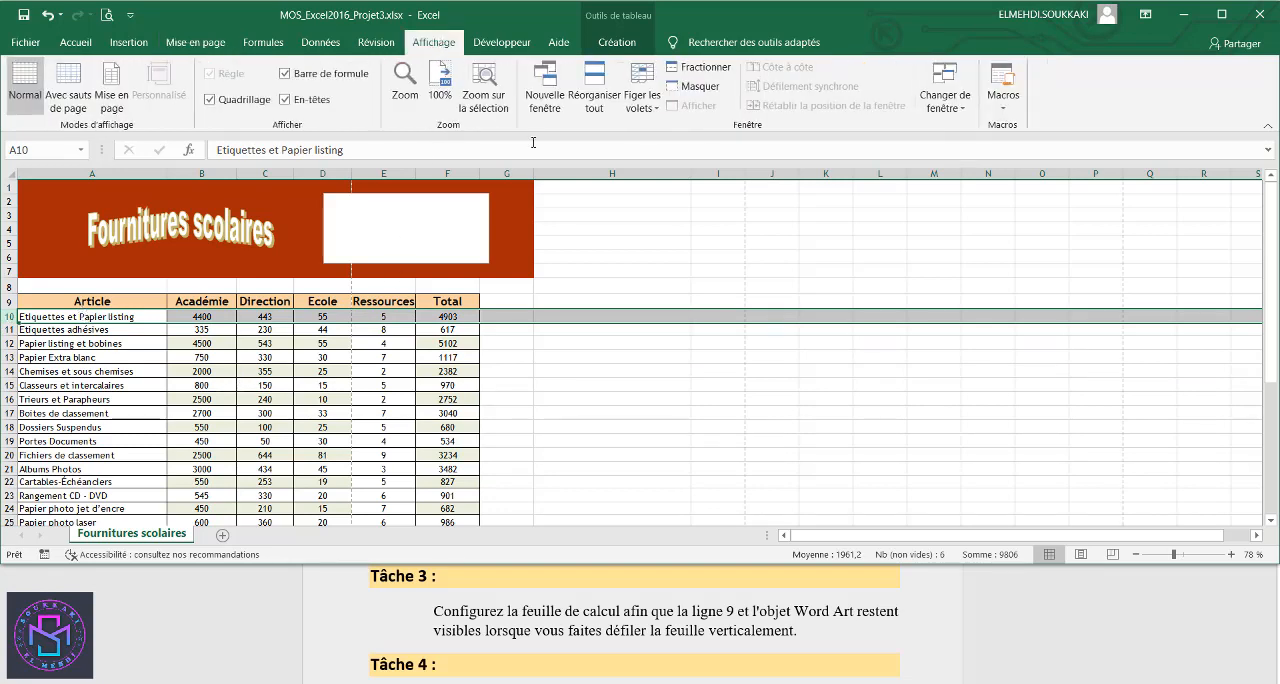
{"action": "left_click", "coordinate": [658, 110]}
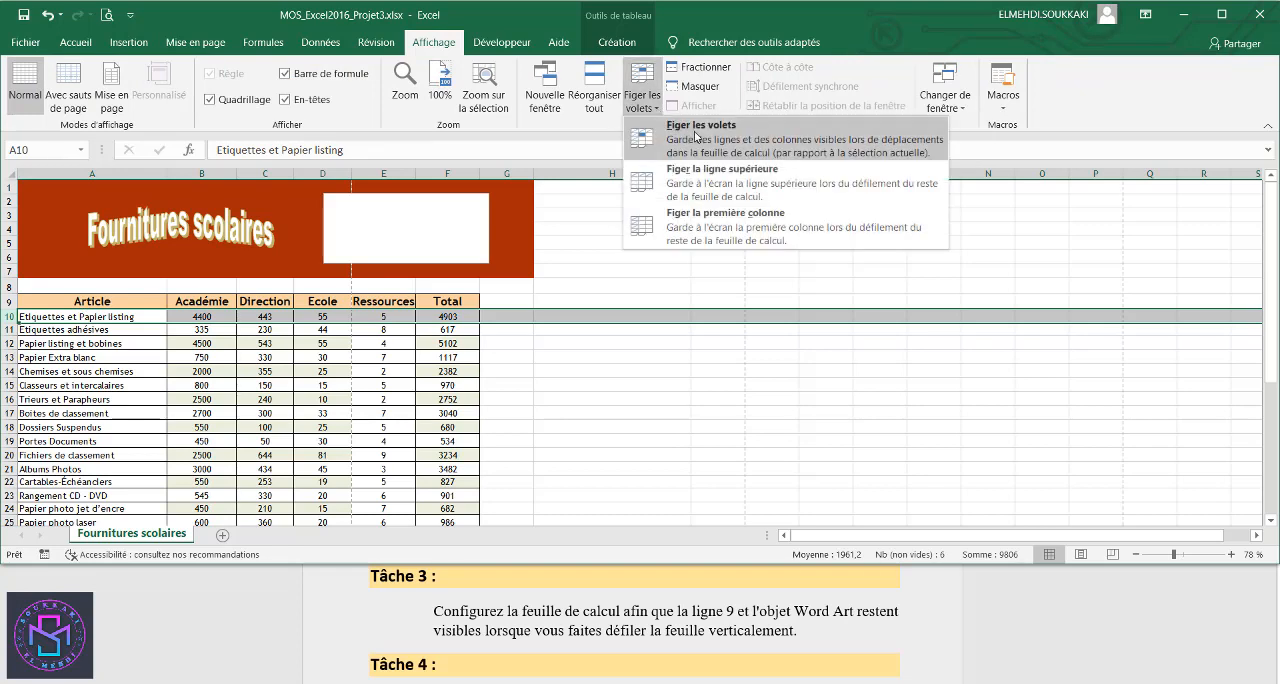
{"action": "left_click", "coordinate": [697, 132]}
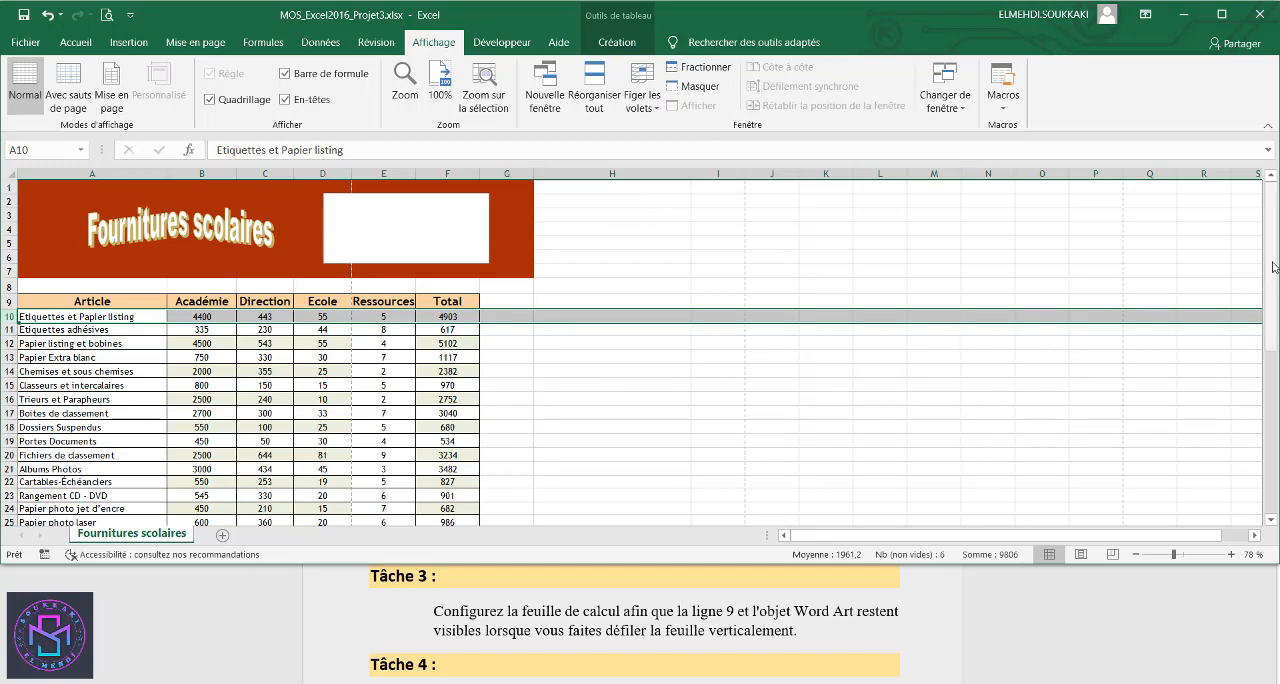
{"action": "mouse_move", "coordinate": [1273, 267]}
{"action": "left_mouse_down"}
{"action": "mouse_move", "coordinate": [1275, 405]}
{"action": "mouse_move", "coordinate": [1265, 250]}
{"action": "left_mouse_up"}
- Copy "Fourniture scolaire" from the Task 4 instructions in the Word document and return to the Excel workbook
{"action": "scroll", "coordinate": [1037, 623], "scroll_direction": "down", "scroll_amount": 2}
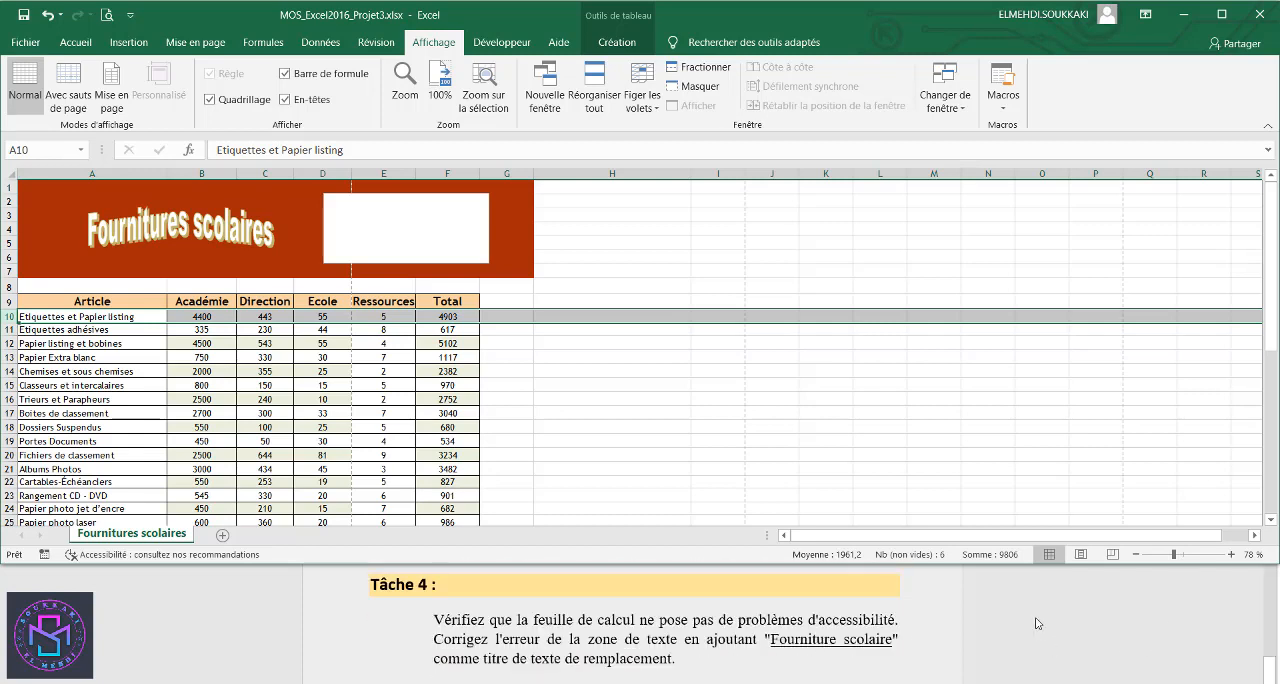
{"action": "scroll", "coordinate": [1037, 623], "scroll_direction": "up", "scroll_amount": 1}
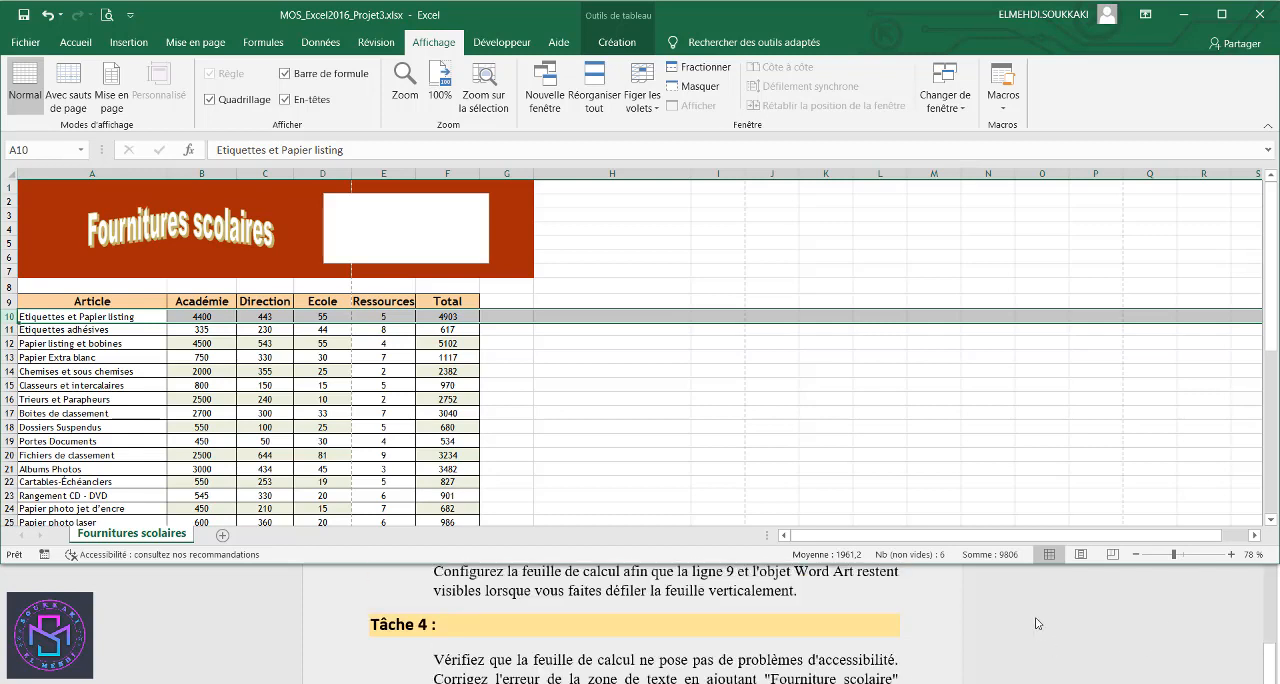
{"action": "scroll", "coordinate": [1037, 623], "scroll_direction": "down", "scroll_amount": 1}
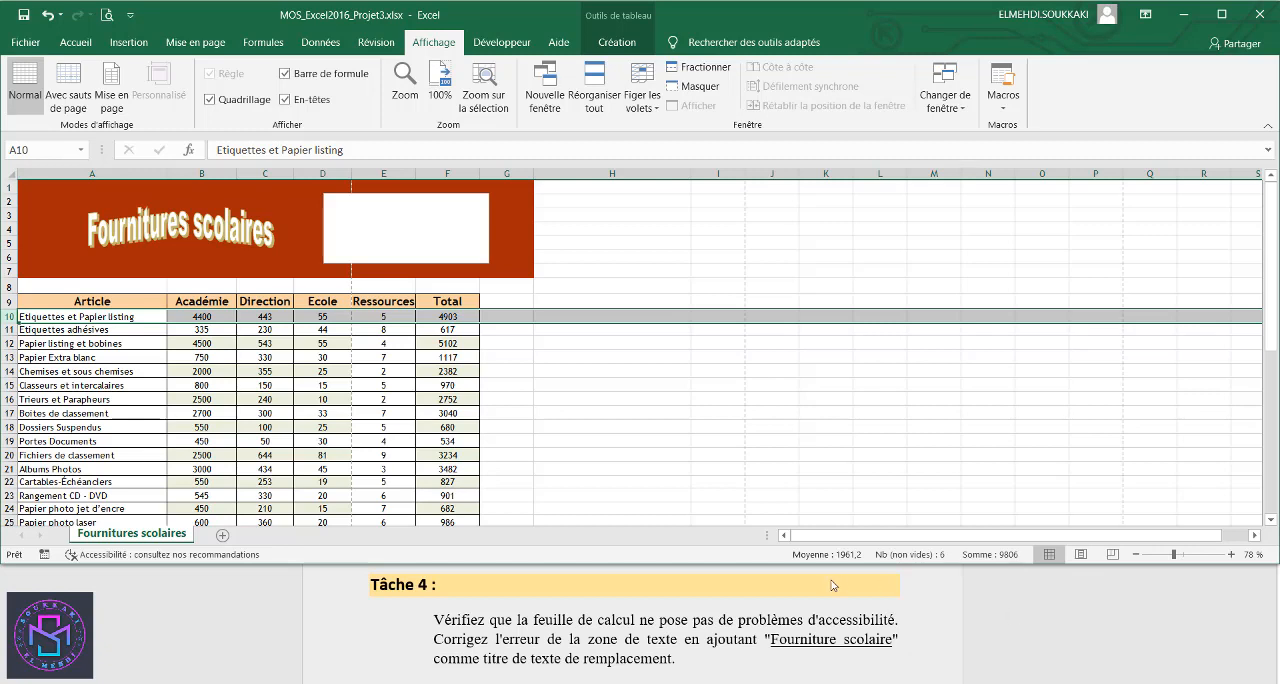
{"action": "left_click", "coordinate": [783, 641]}
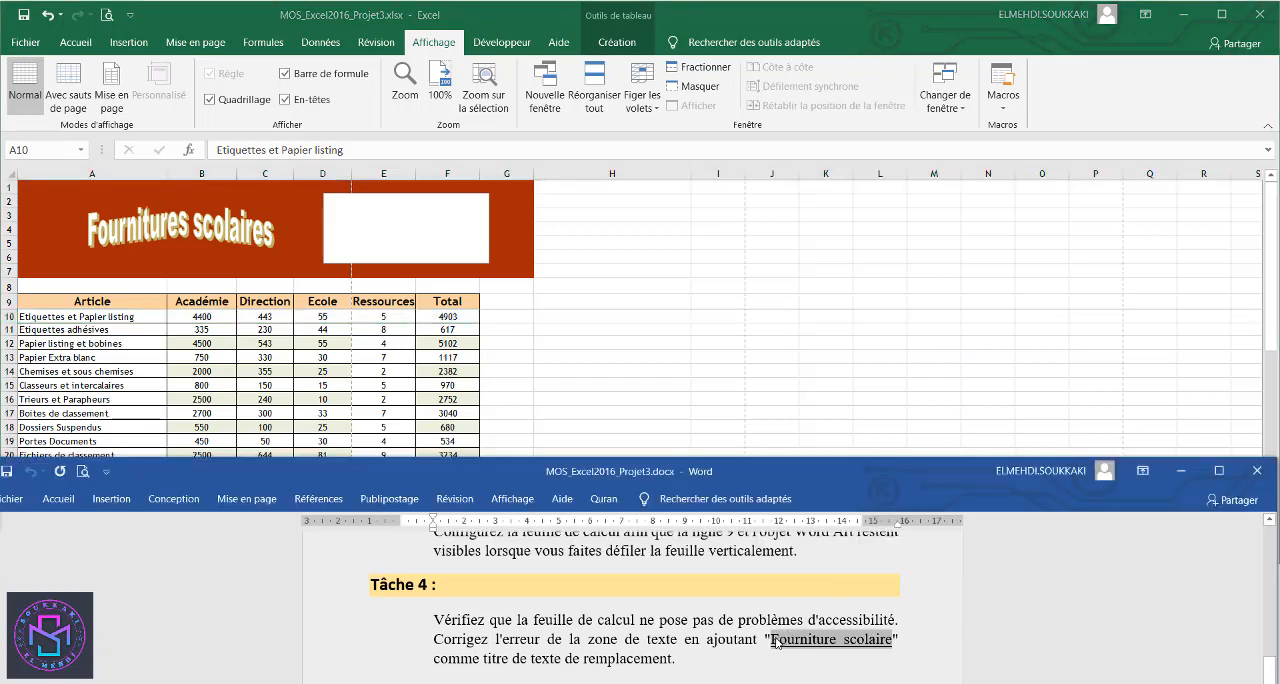
{"action": "right_click", "coordinate": [777, 643]}
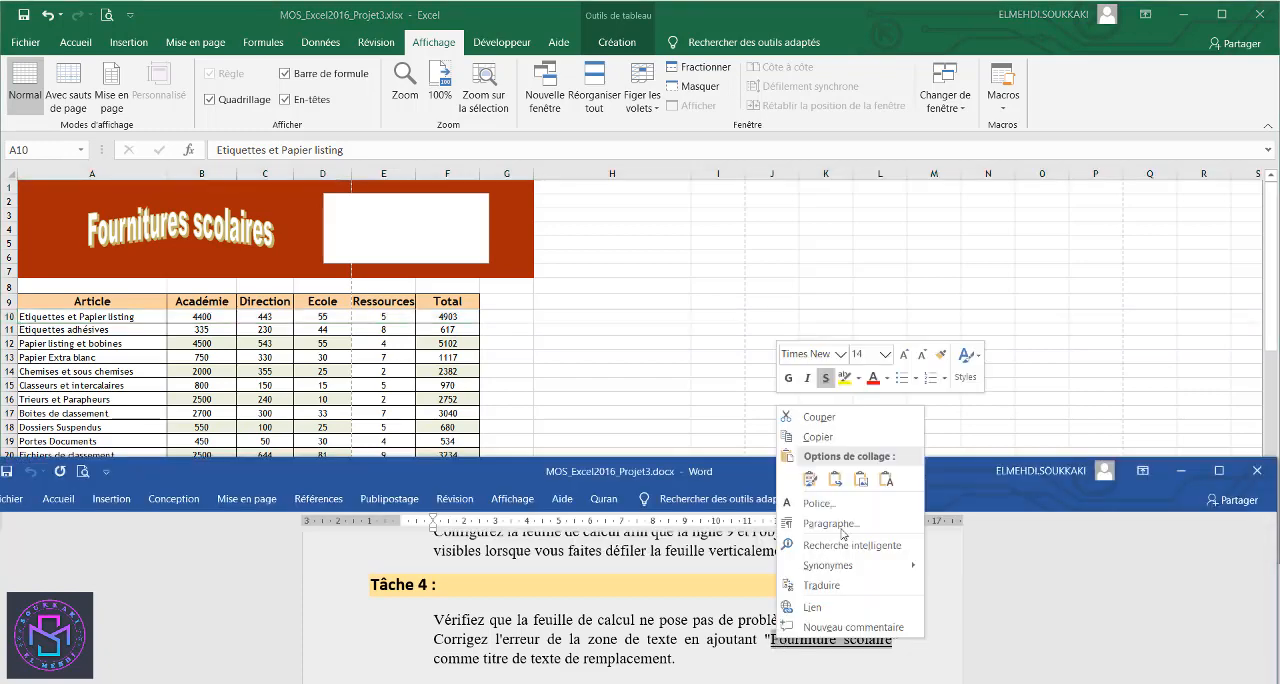
{"action": "left_click", "coordinate": [838, 439]}
{"action": "key", "text": "alt+Tab"}
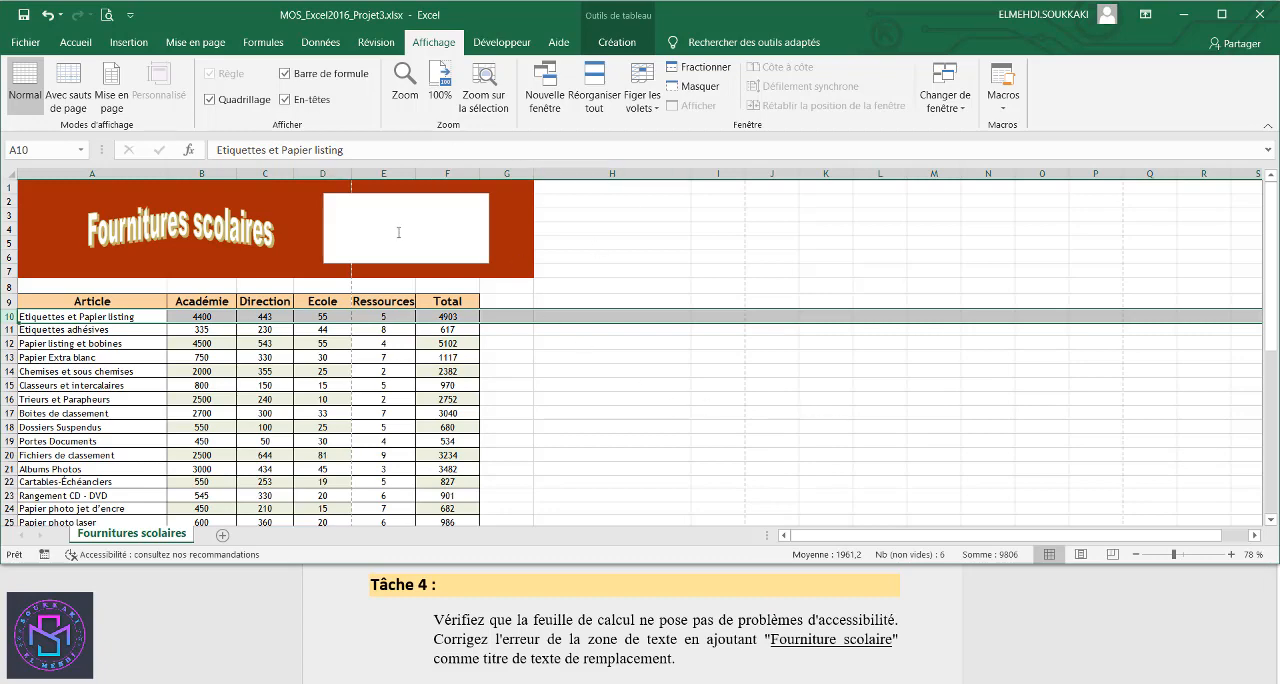
- Run the accessibility check on the workbook and select the text box listed under missing alternative text
{"action": "left_click", "coordinate": [377, 44]}
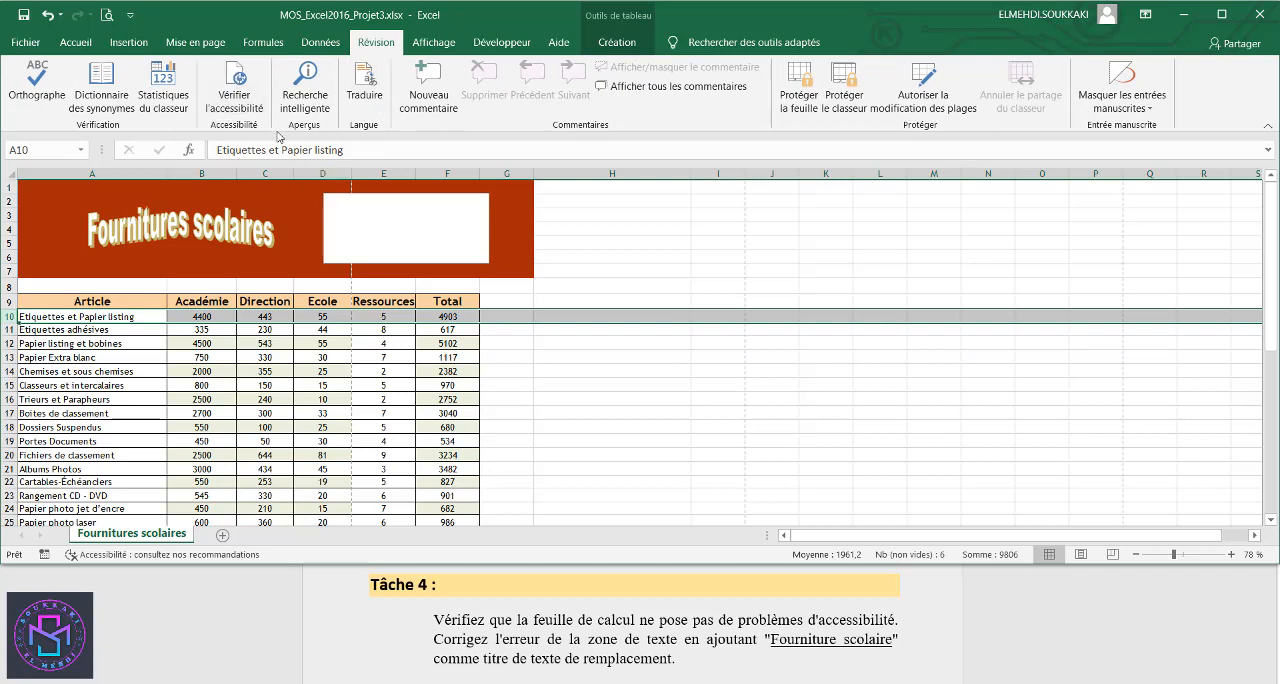
{"action": "left_click", "coordinate": [240, 92]}
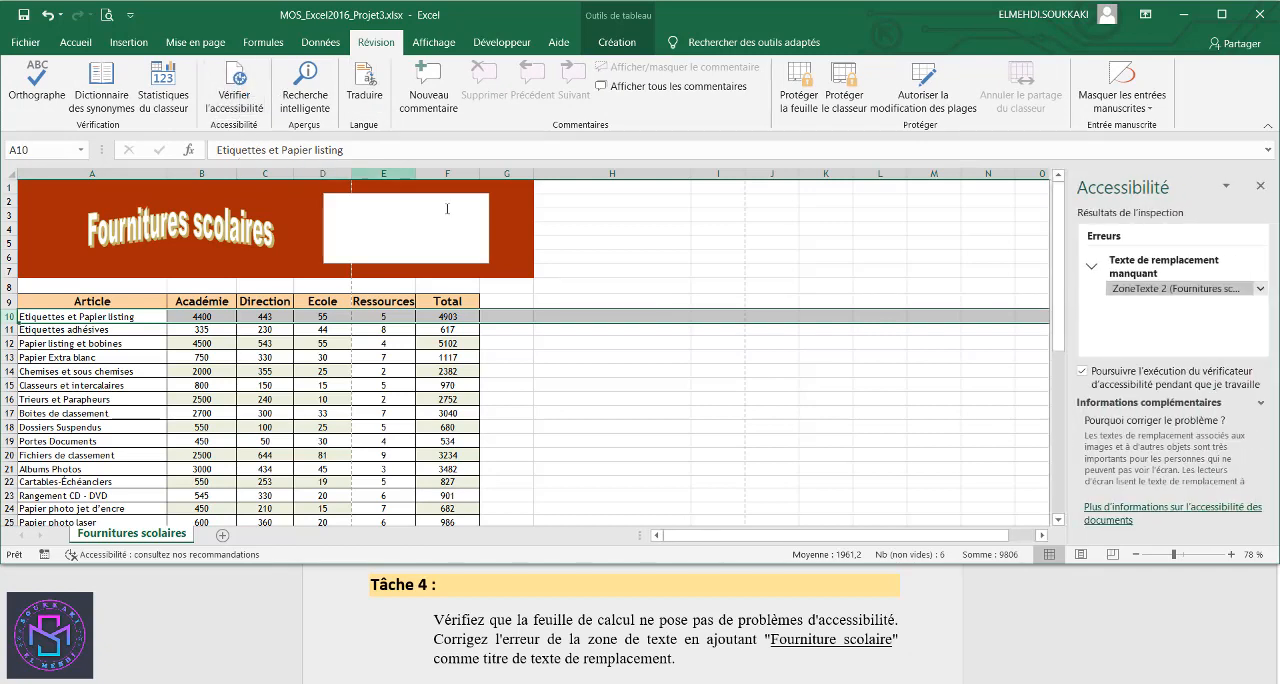
{"action": "left_click", "coordinate": [1148, 290]}
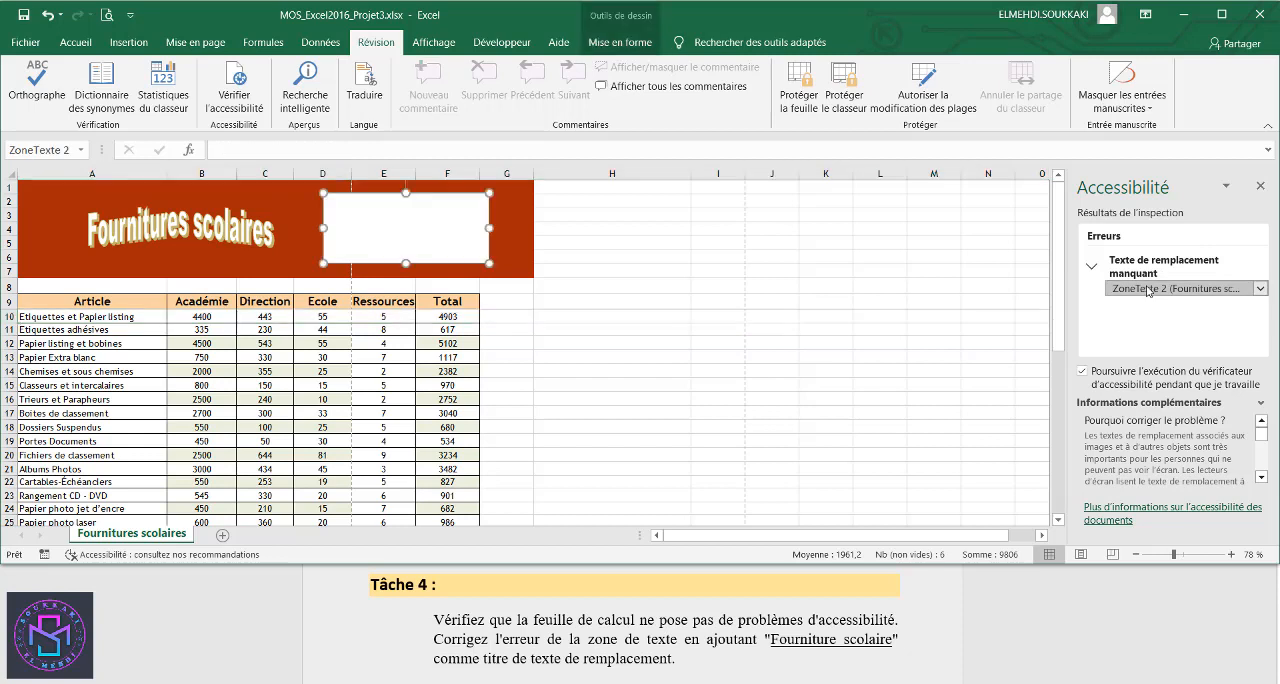
{"action": "right_click", "coordinate": [476, 264]}
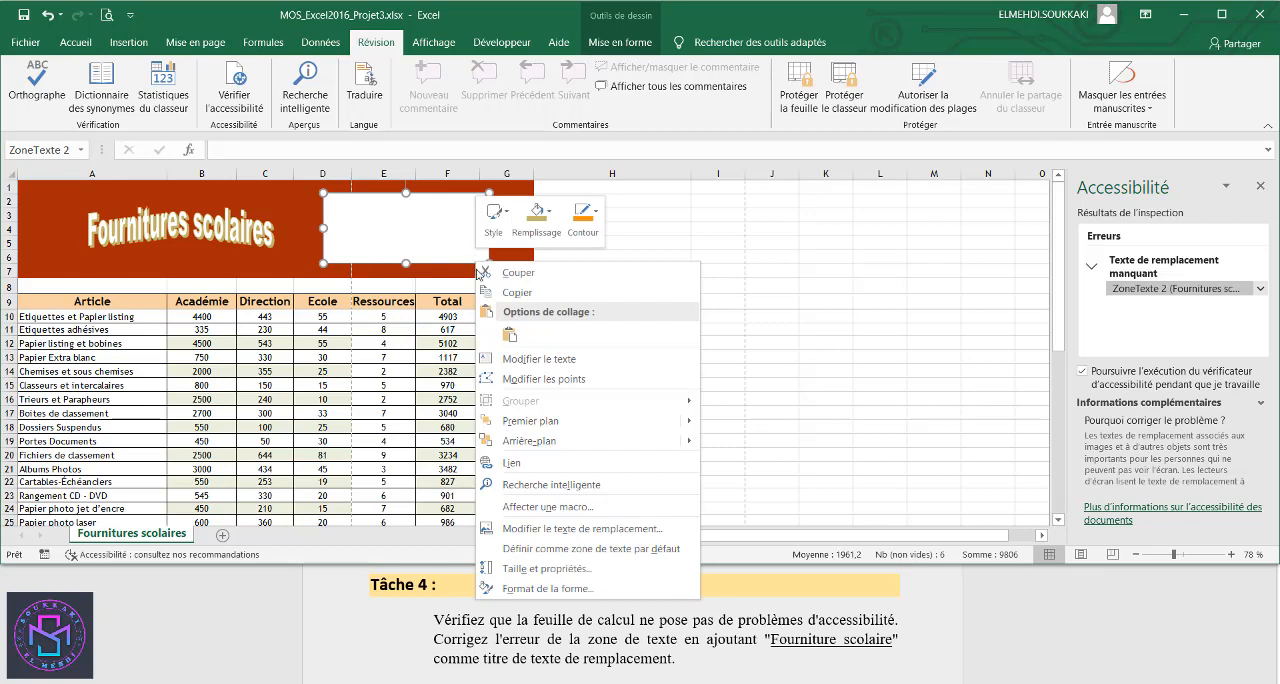
{"action": "left_click", "coordinate": [548, 530]}
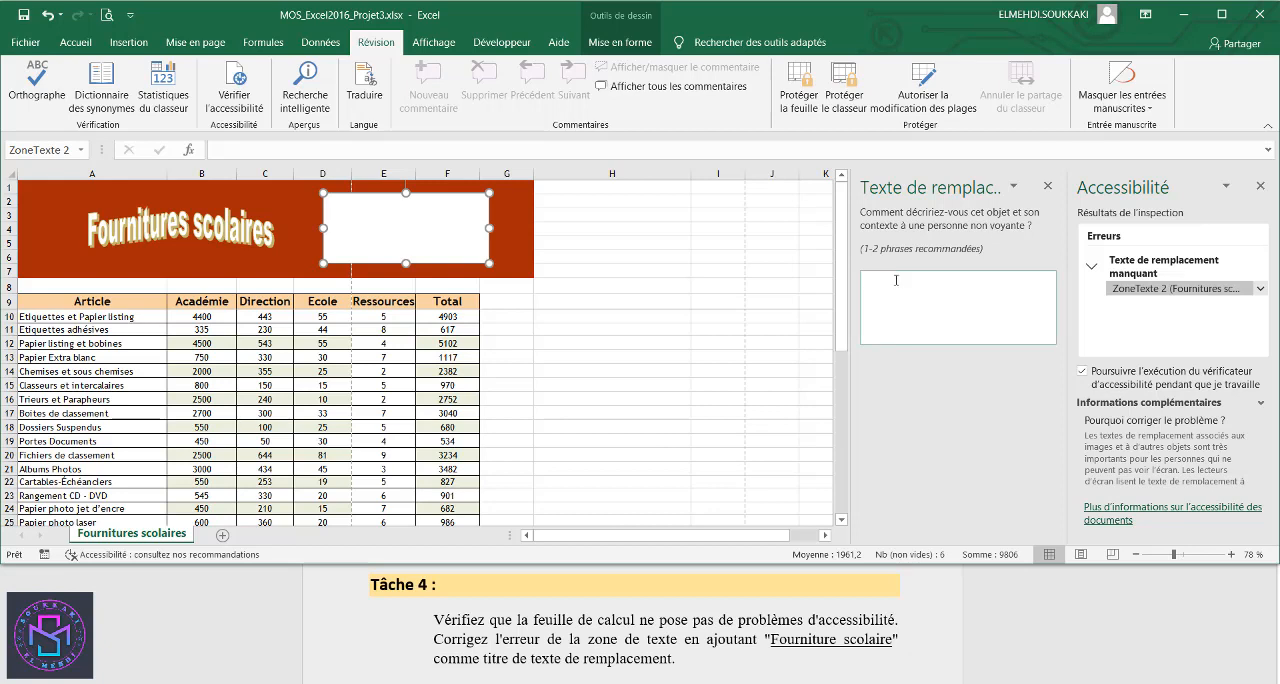
{"action": "left_click", "coordinate": [1047, 186]}
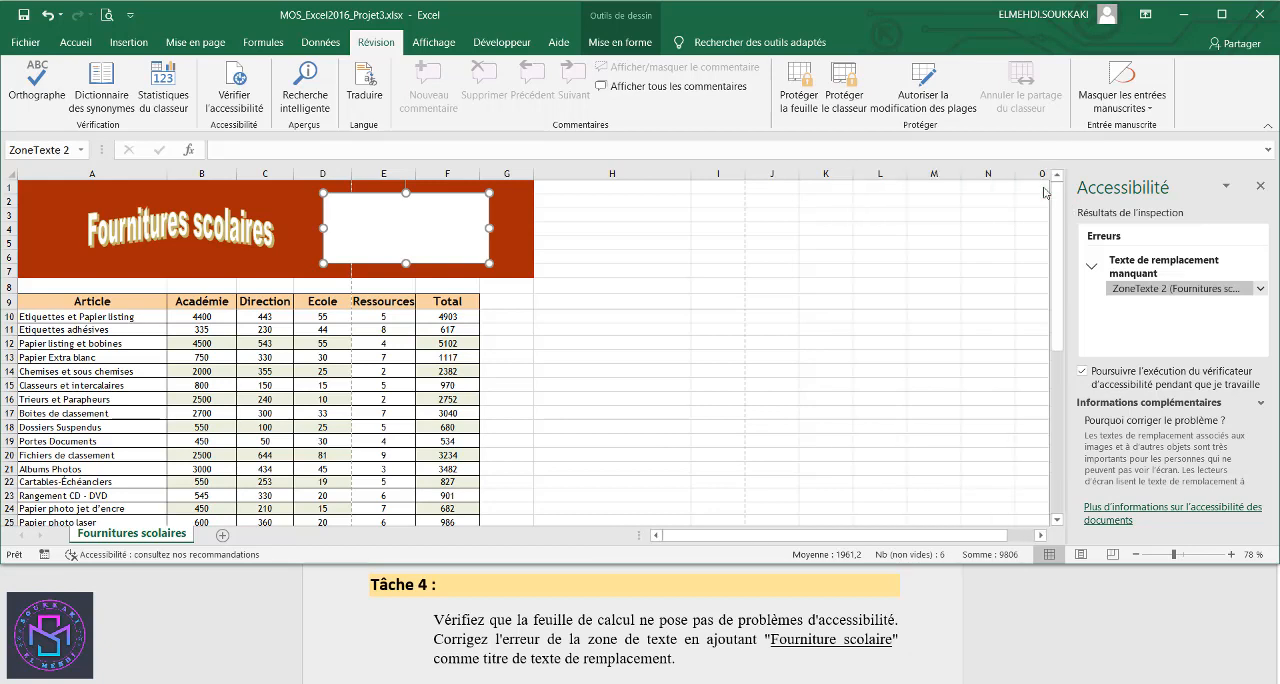
- Paste "Fourniture scolaire" as the alternative text title of the white text box, then close the formatting and accessibility panes
{"action": "right_click", "coordinate": [469, 263]}
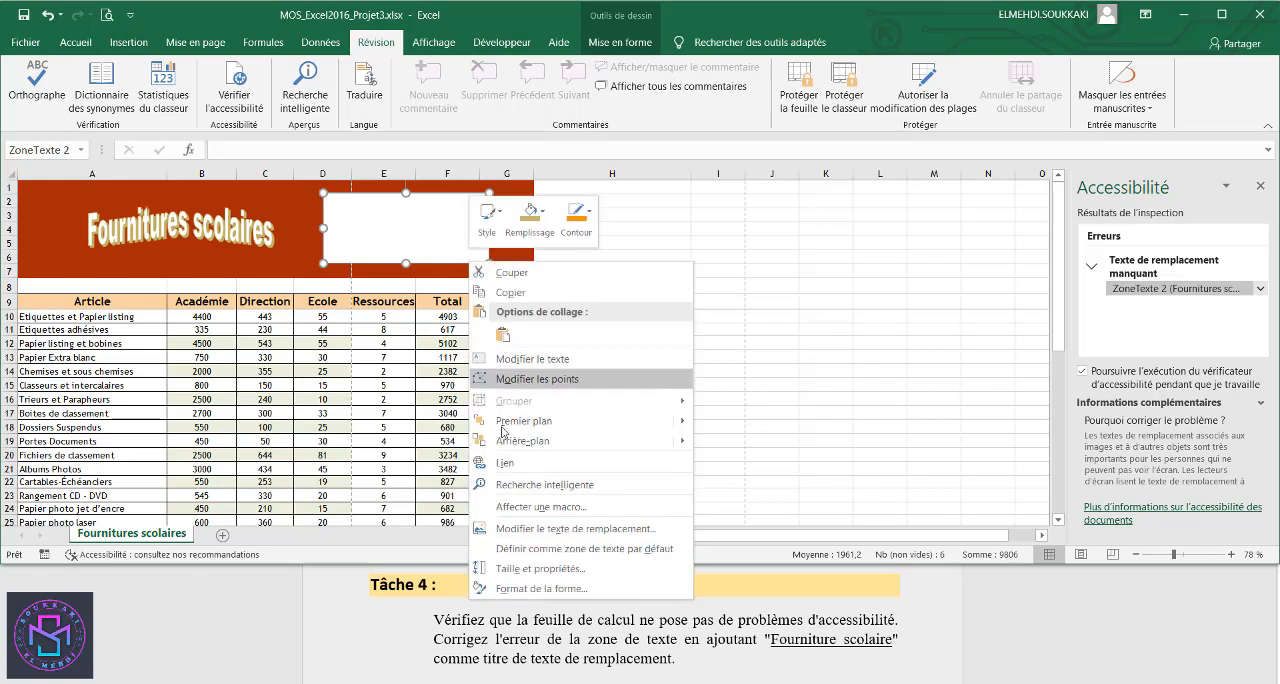
{"action": "left_click", "coordinate": [530, 589]}
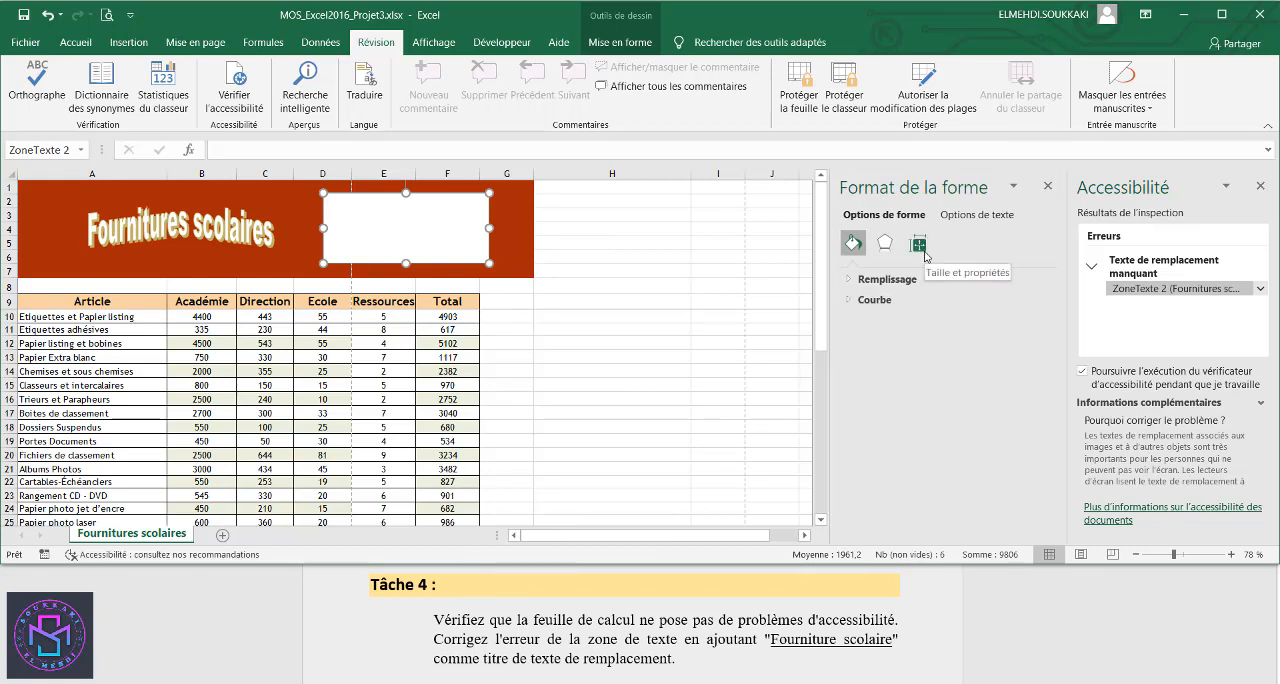
{"action": "left_click", "coordinate": [924, 252]}
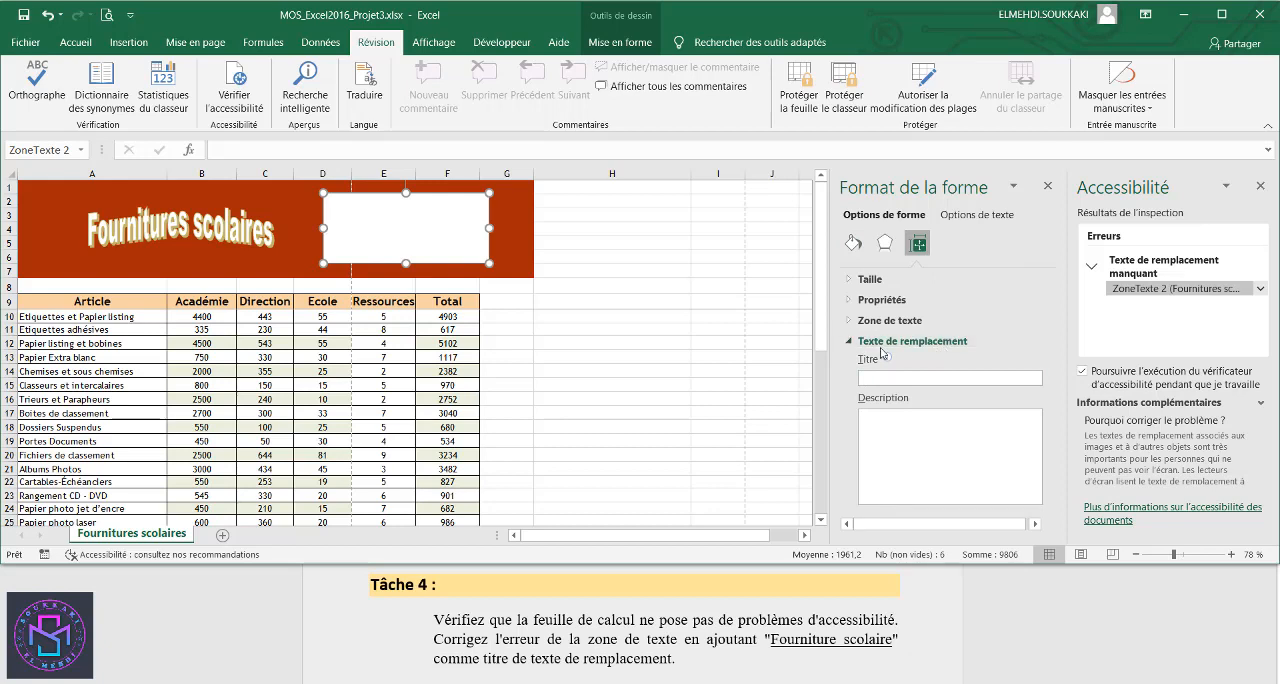
{"action": "left_click", "coordinate": [886, 377]}
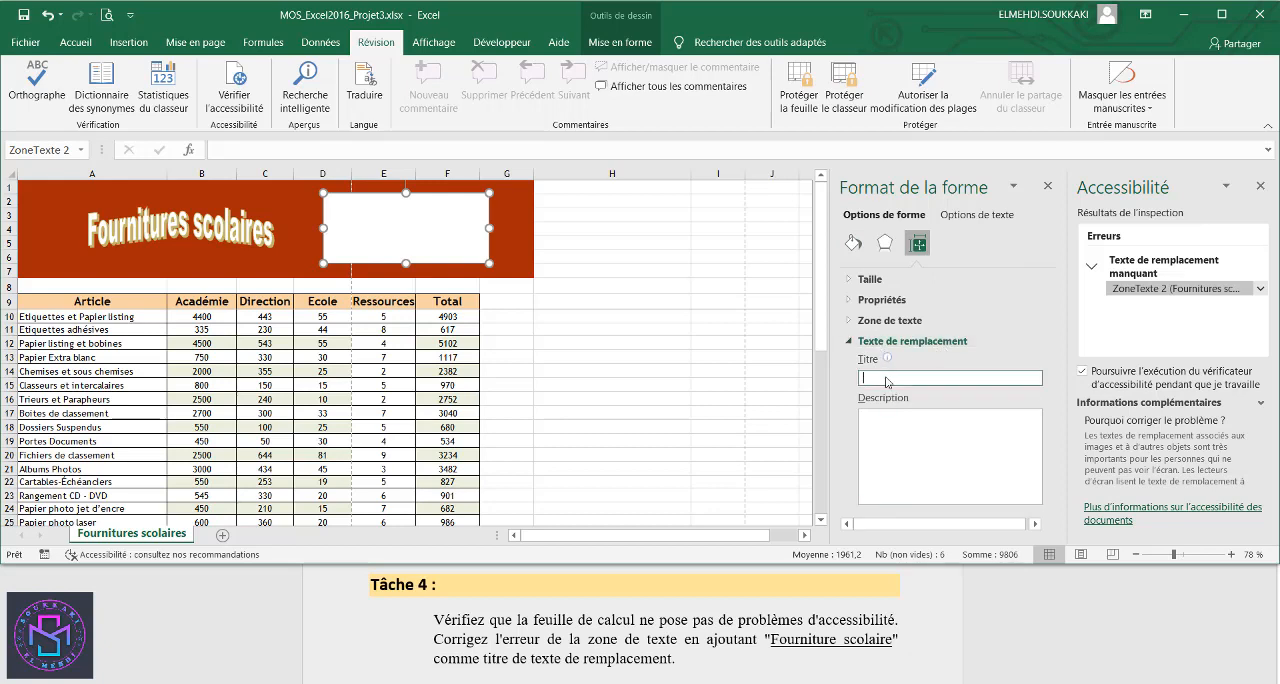
{"action": "right_click", "coordinate": [886, 379]}
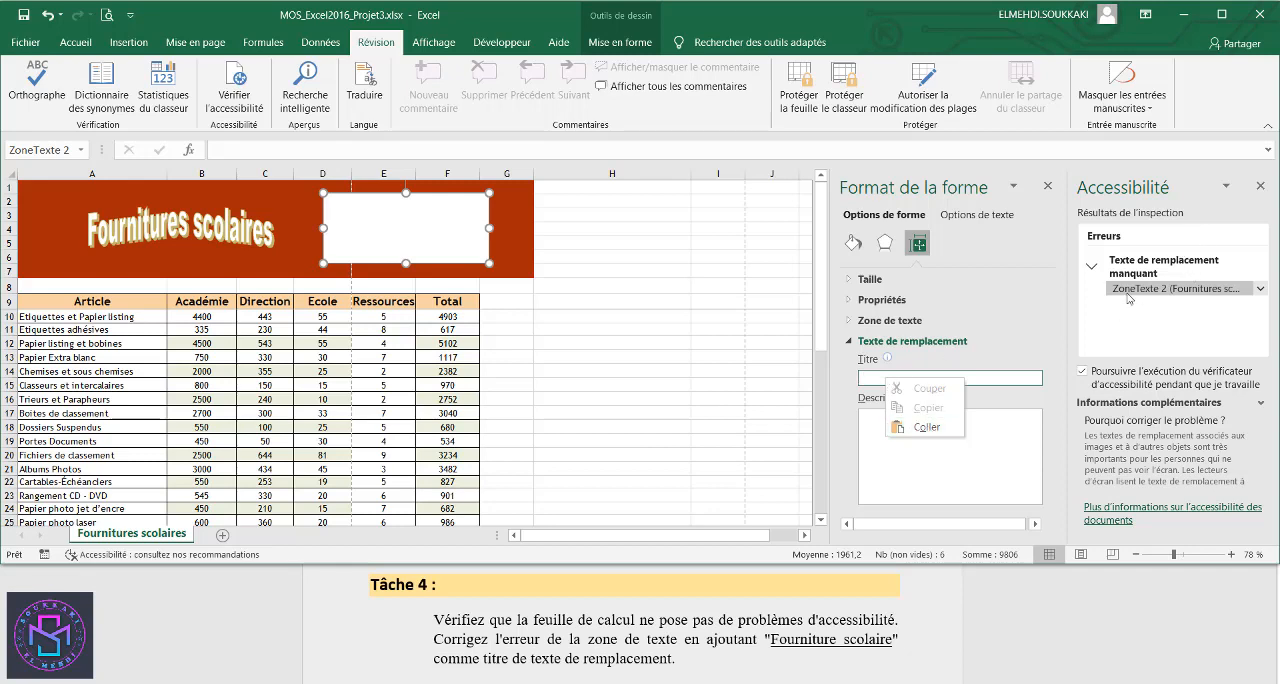
{"action": "left_click", "coordinate": [928, 427]}
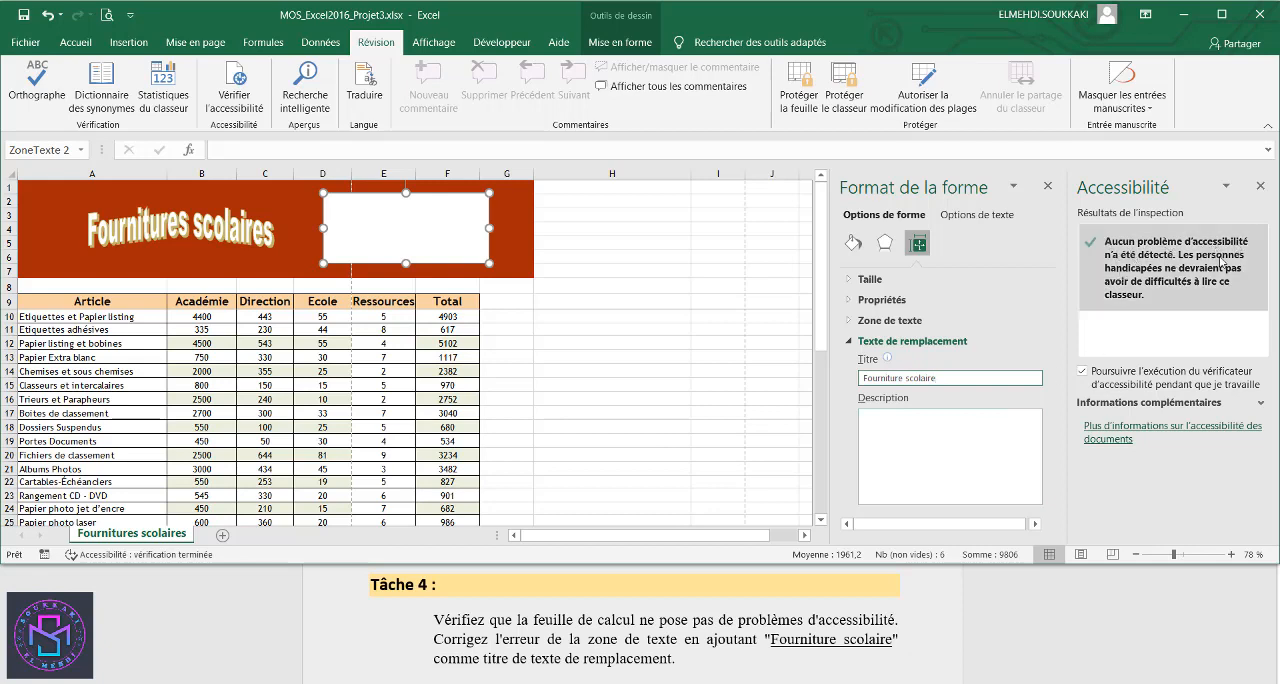
{"action": "left_click", "coordinate": [1047, 192]}
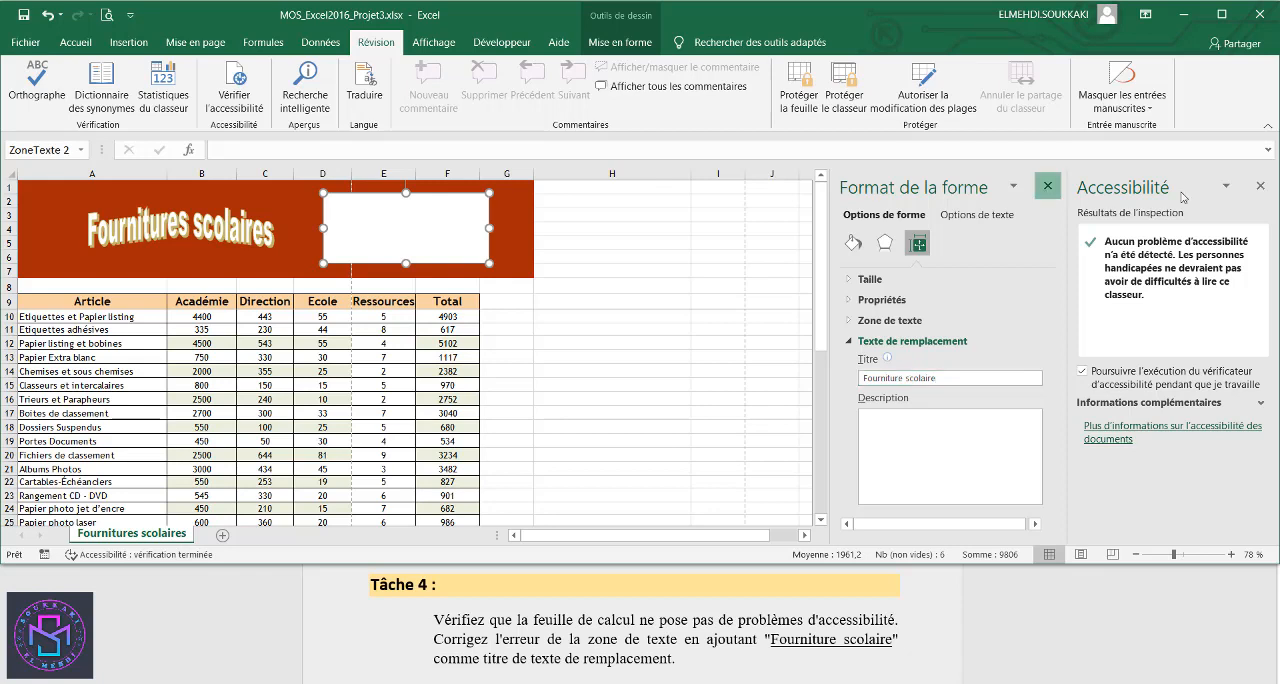
{"action": "left_click", "coordinate": [1260, 186]}
{"action": "scroll", "coordinate": [978, 646], "scroll_direction": "down", "scroll_amount": 1}
{"action": "scroll", "coordinate": [980, 646], "scroll_direction": "up", "scroll_amount": 1}
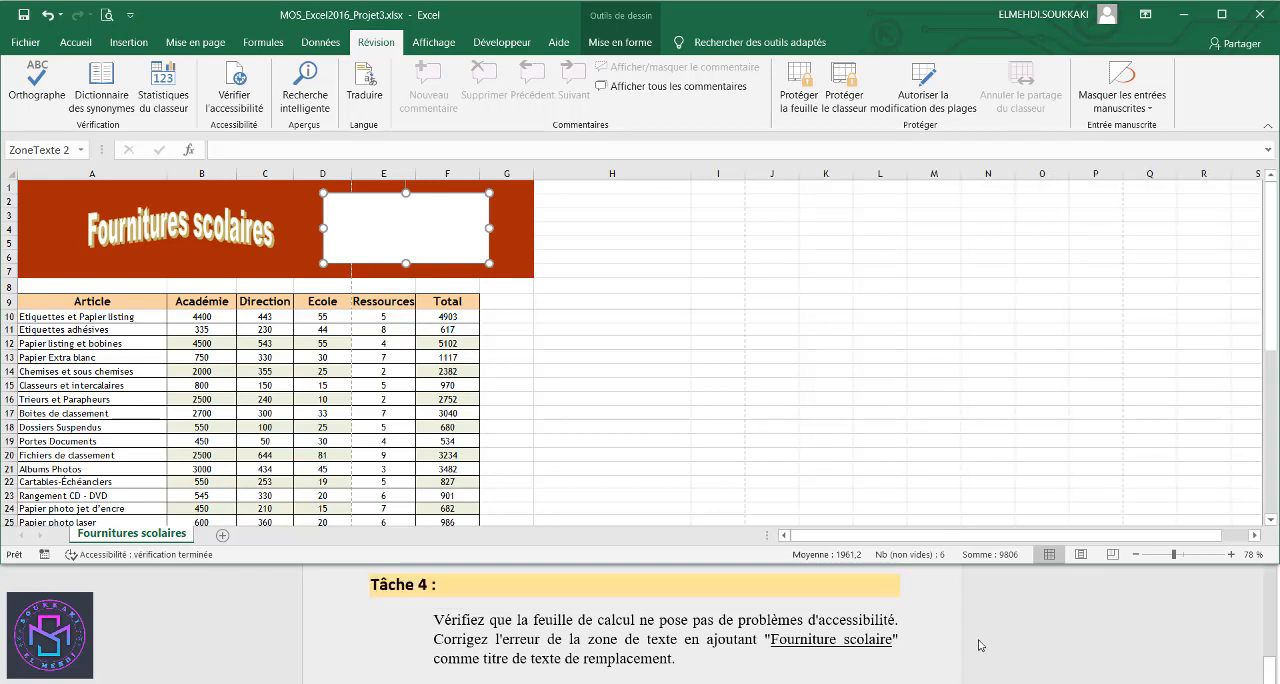